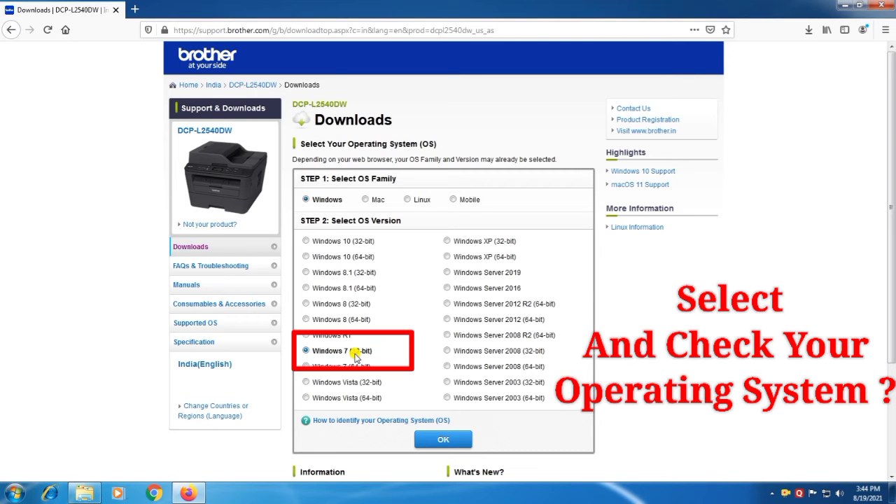
Step: Check the computer's Windows edition and system type in the Computer properties
{"action": "left_click", "coordinate": [842, 6]}
{"action": "right_click", "coordinate": [10, 76]}
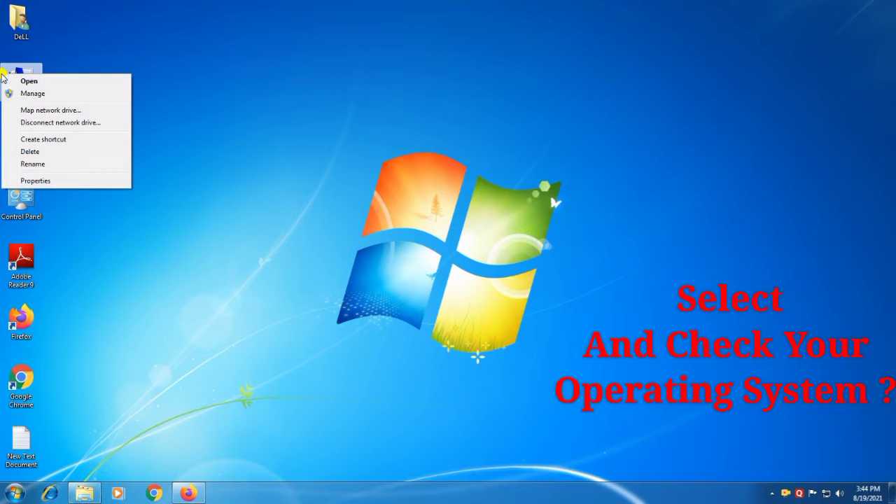
{"action": "left_click", "coordinate": [70, 180]}
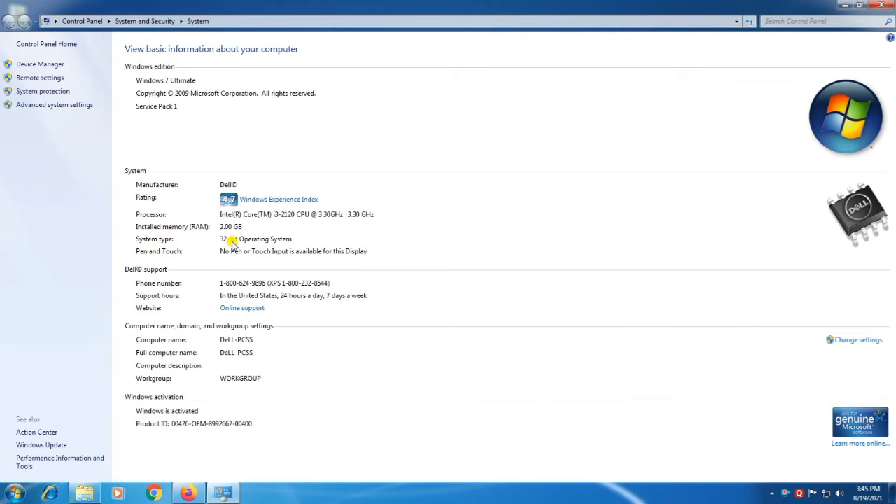
{"action": "left_click", "coordinate": [885, 6]}
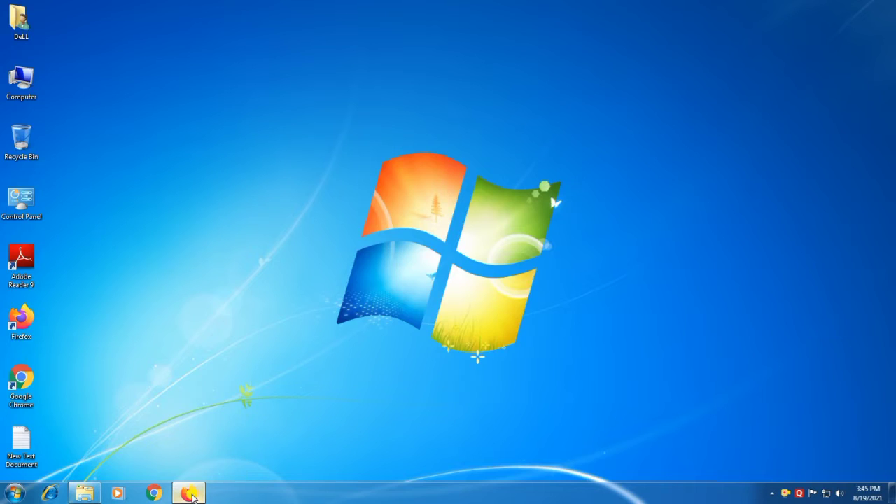
Step: Switch back to Firefox and list the DCP-L2540DW downloads for Windows 7 (32-bit), noting the Full Software Package and Drivers sections
{"action": "left_click", "coordinate": [189, 493]}
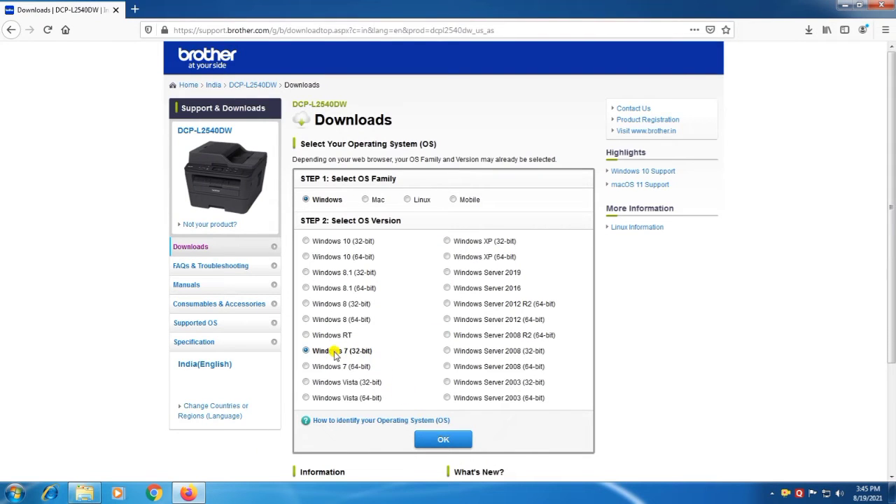
{"action": "left_click", "coordinate": [454, 442]}
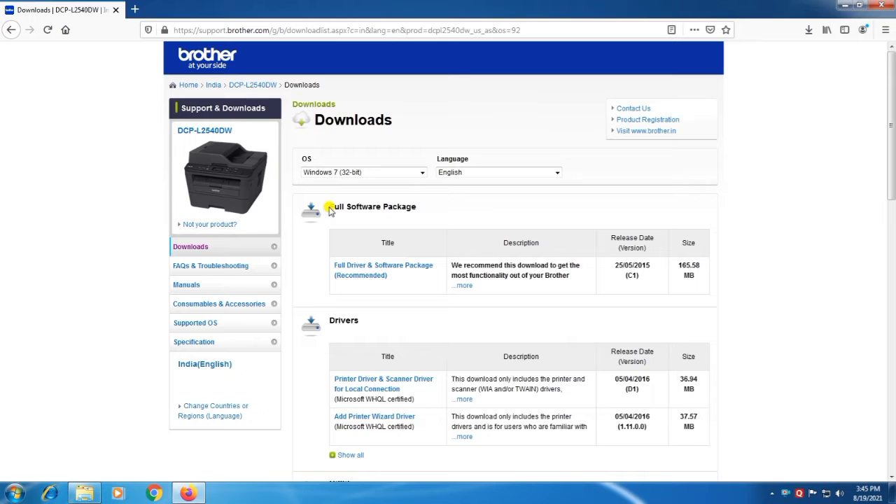
{"action": "left_click_drag", "start_coordinate": [332, 203], "coordinate": [448, 208]}
{"action": "left_click", "coordinate": [446, 208]}
{"action": "left_click_drag", "start_coordinate": [330, 320], "coordinate": [371, 322]}
{"action": "left_click", "coordinate": [406, 319]}
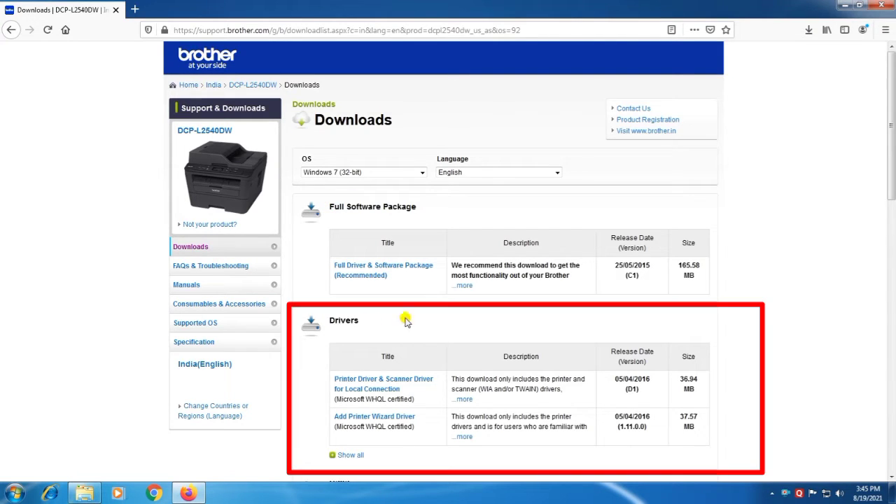
Step: Download the Printer Driver & Scanner Driver for Local Connection, agreeing to the EULA and saving Y14B_C1-hostm-D1.EXE
{"action": "scroll", "coordinate": [455, 329], "scroll_direction": "down", "scroll_amount": 3}
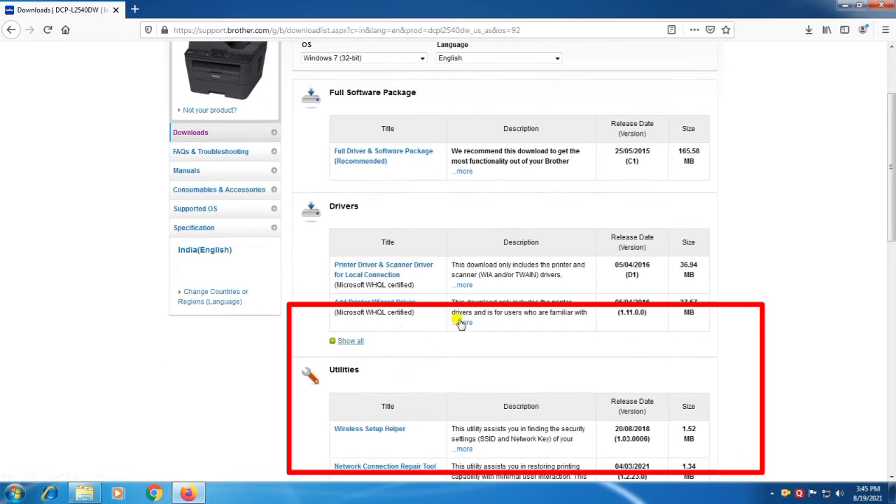
{"action": "left_click", "coordinate": [387, 266]}
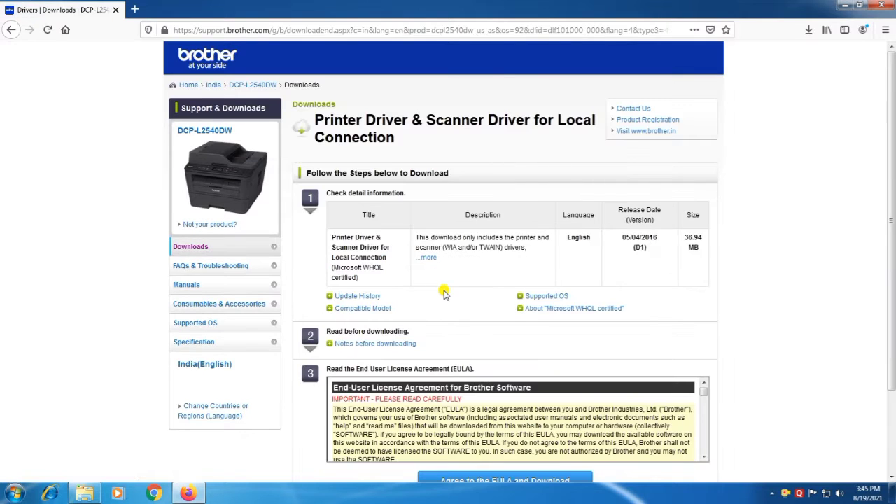
{"action": "scroll", "coordinate": [443, 293], "scroll_direction": "down", "scroll_amount": 3}
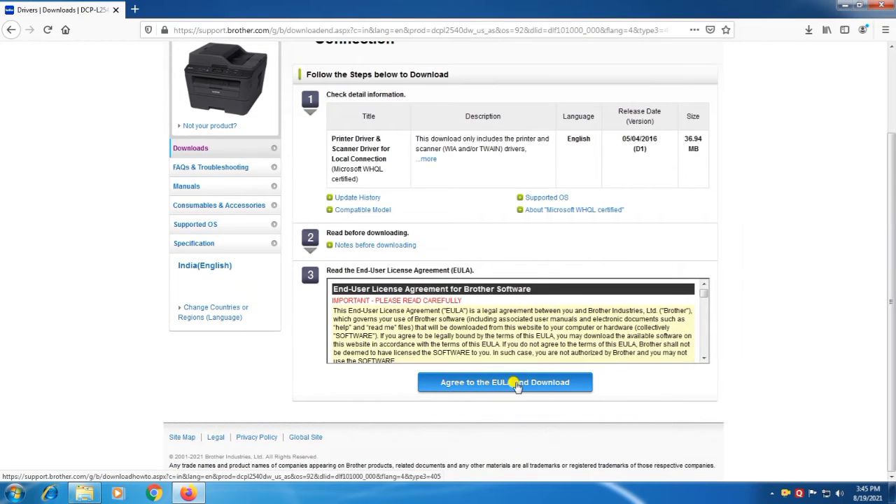
{"action": "left_click", "coordinate": [516, 385]}
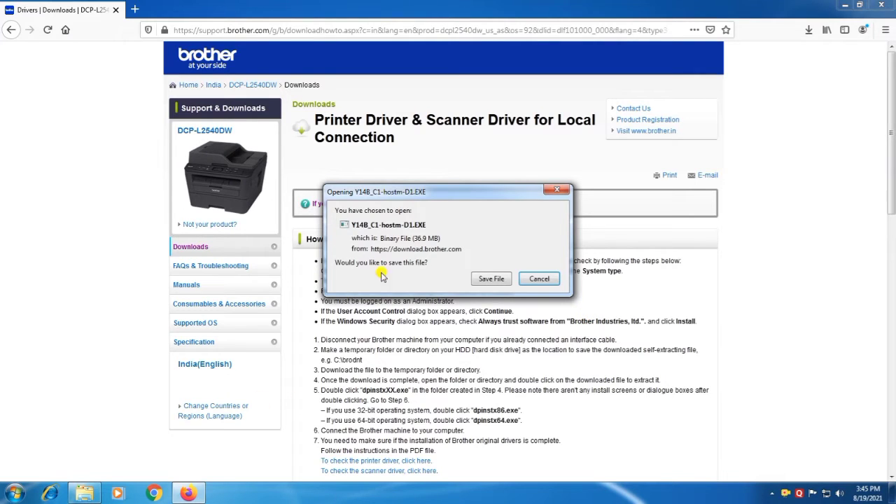
{"action": "left_click", "coordinate": [490, 278]}
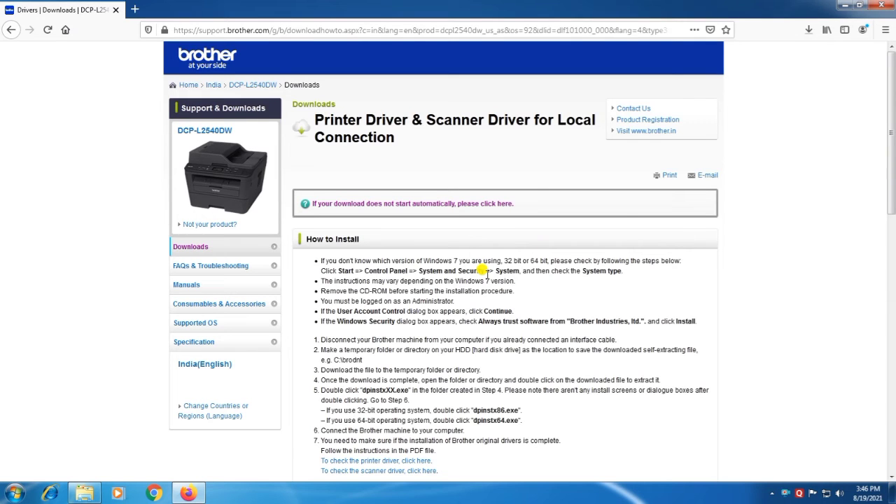
Step: Show the newly downloaded Y14B_C1-hostm-D1.EXE in its containing folder and maximize that window
{"action": "left_click", "coordinate": [809, 29]}
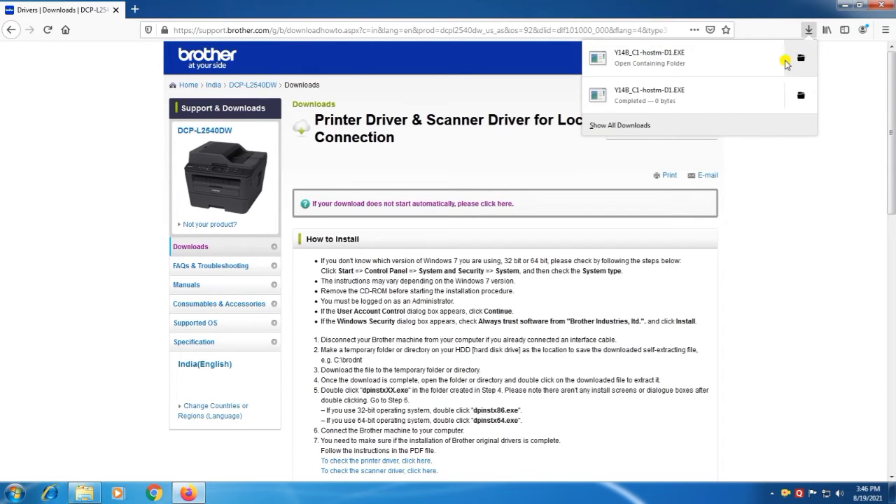
{"action": "left_click", "coordinate": [800, 60]}
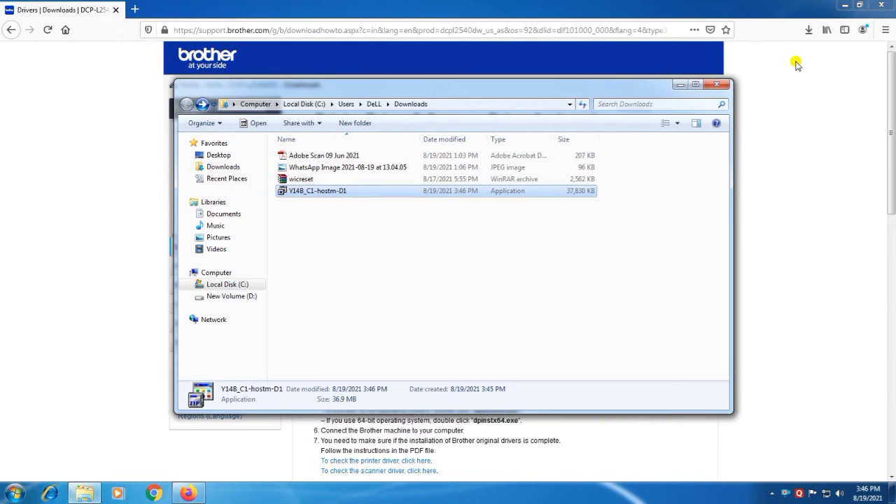
{"action": "left_click", "coordinate": [696, 85]}
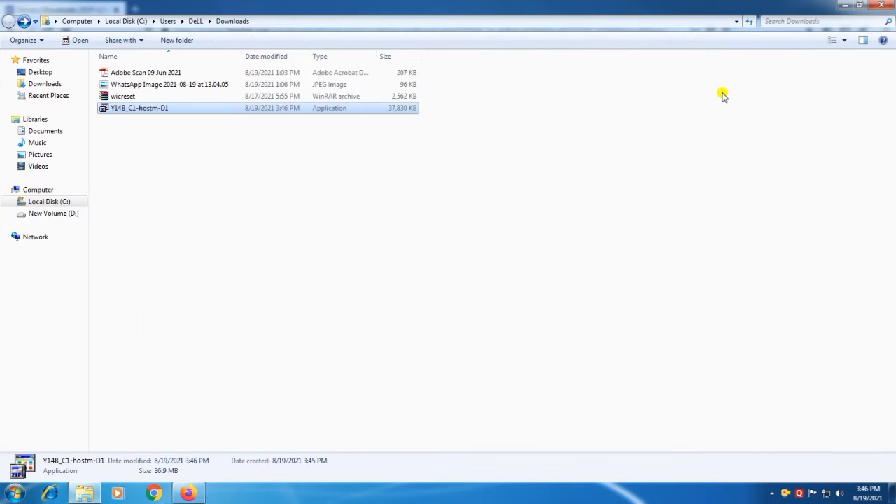
Step: Run Y14B_C1-hostm-D1, decompress it into the Downloads folder, and select the extracted 32_64 folder
{"action": "right_click", "coordinate": [123, 110]}
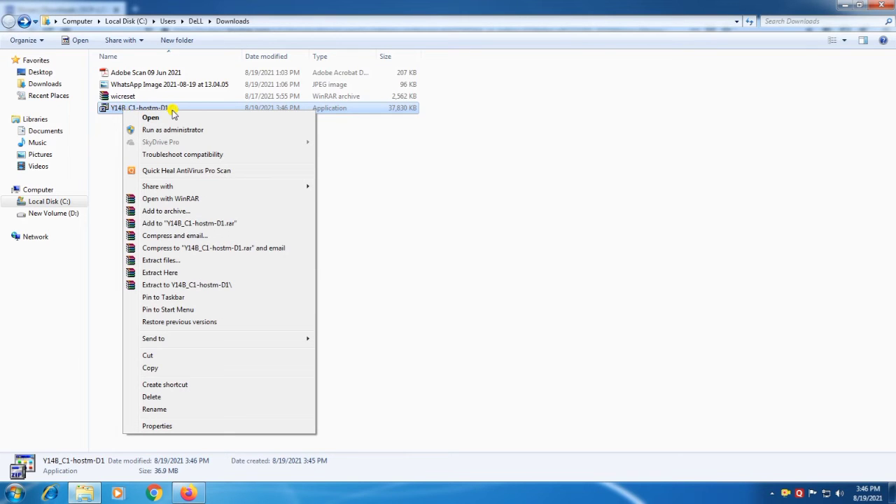
{"action": "left_click", "coordinate": [151, 117]}
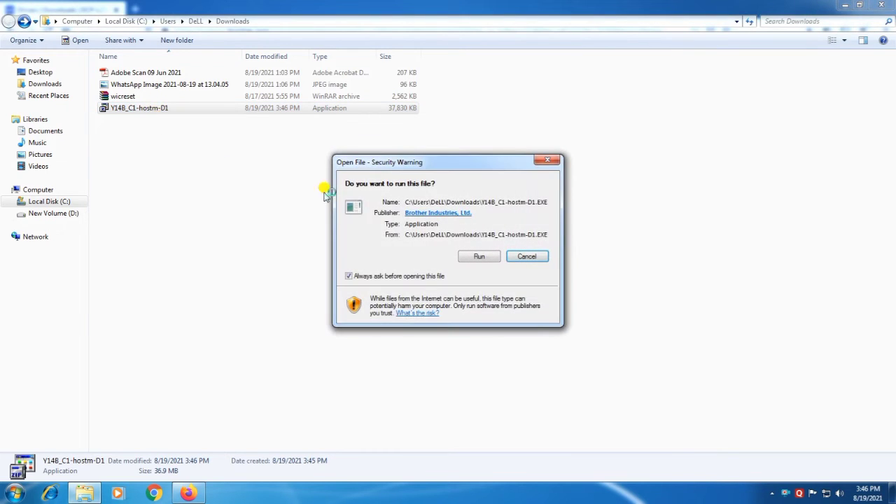
{"action": "left_click", "coordinate": [485, 257]}
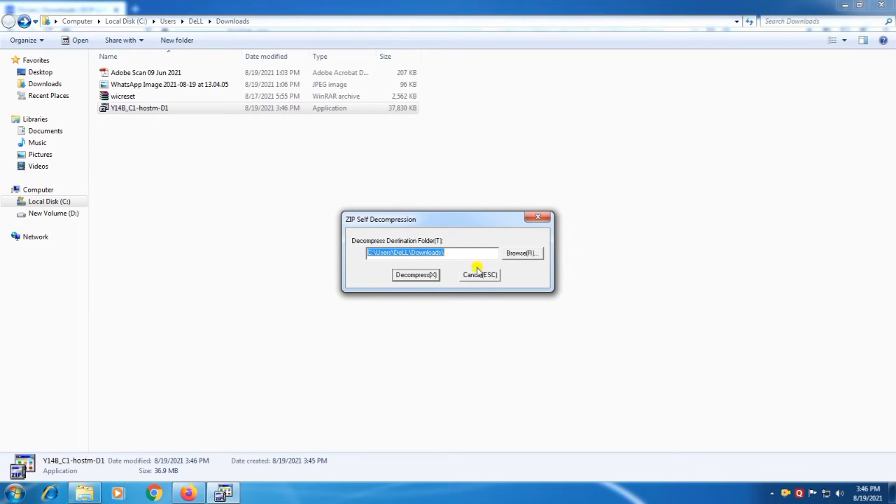
{"action": "left_click", "coordinate": [407, 276]}
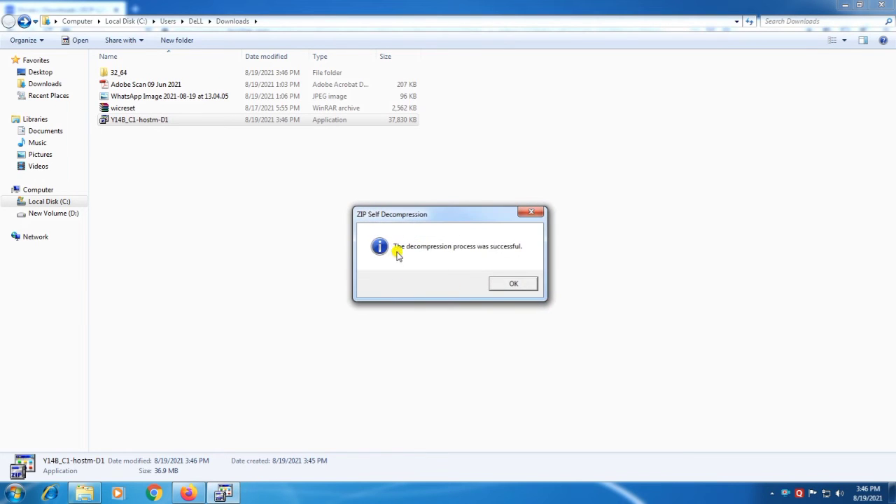
{"action": "left_click", "coordinate": [512, 282]}
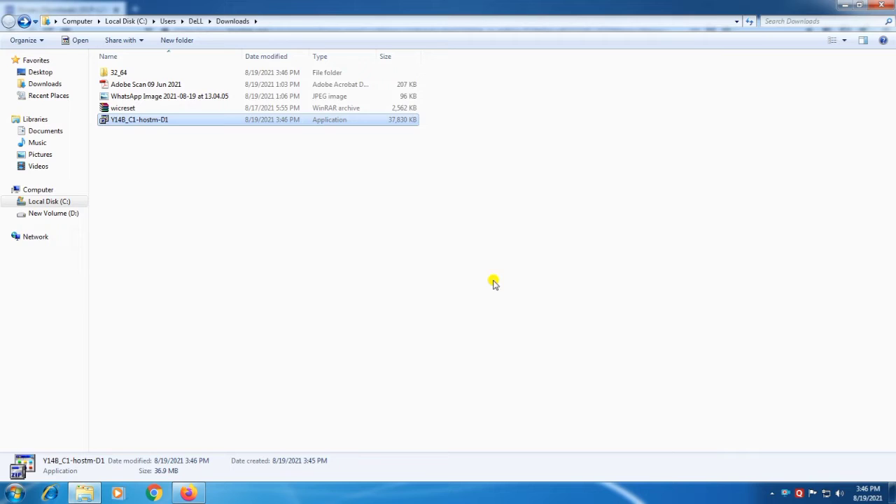
{"action": "left_click", "coordinate": [126, 74]}
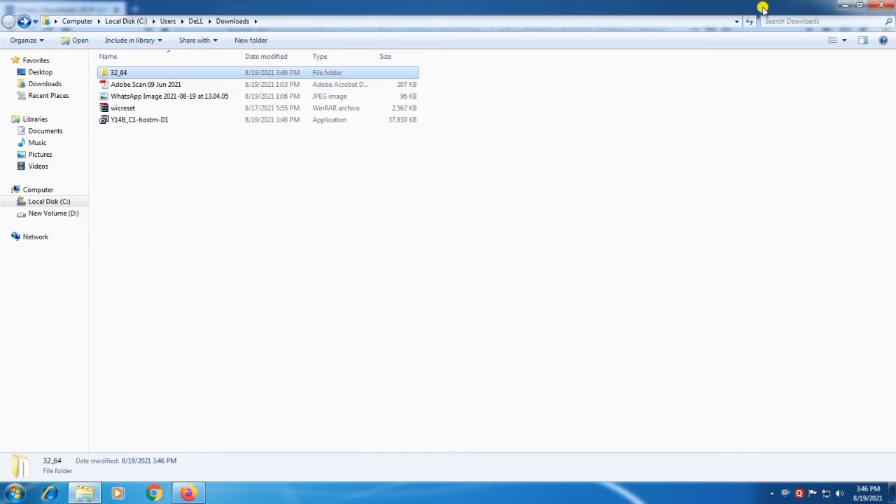
Step: Minimize the folder and browser windows and open Device Manager from the computer's system properties
{"action": "left_click", "coordinate": [845, 6]}
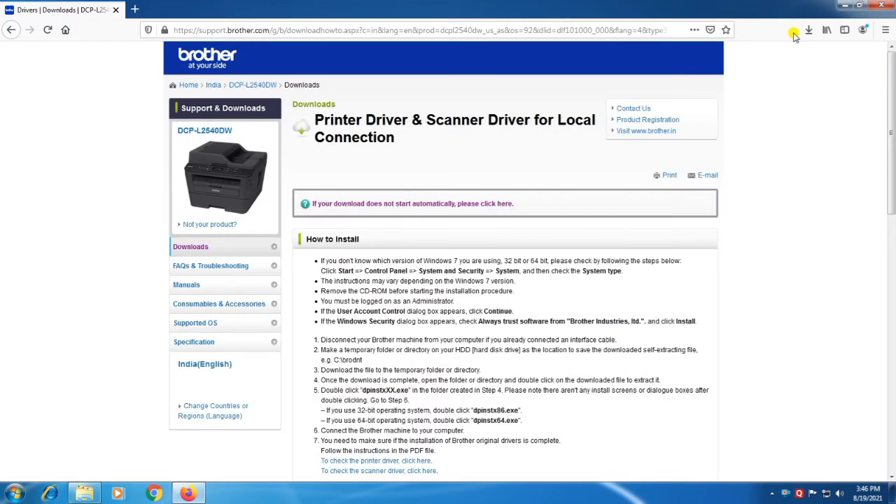
{"action": "left_click", "coordinate": [845, 6]}
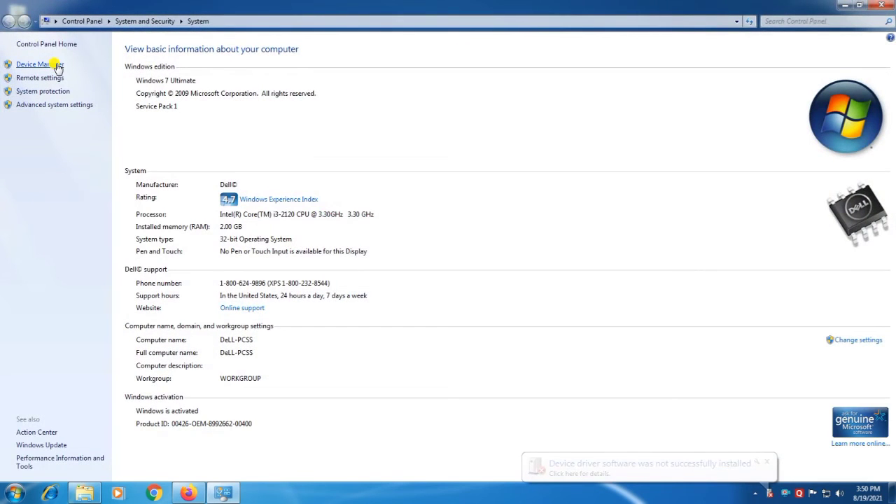
{"action": "left_click", "coordinate": [56, 64]}
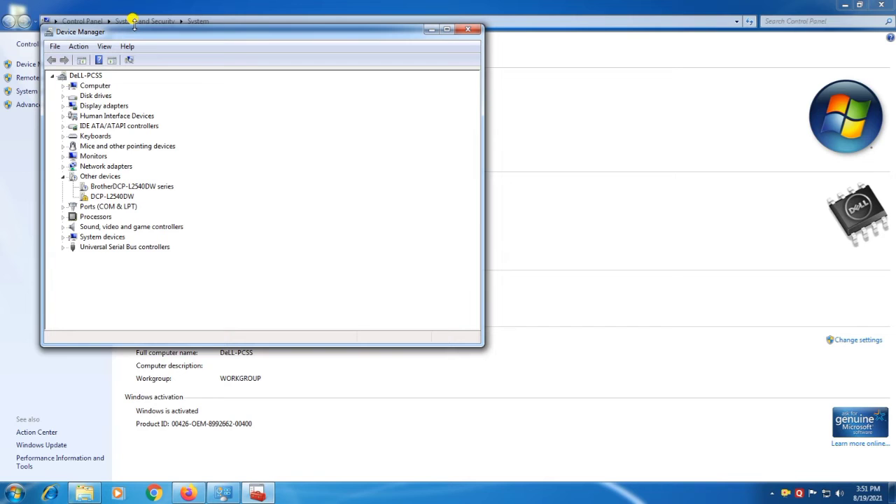
Step: Start a driver software update for the BrotherDCP-L2540DW series device, choosing to browse the computer for the driver
{"action": "right_click", "coordinate": [114, 188]}
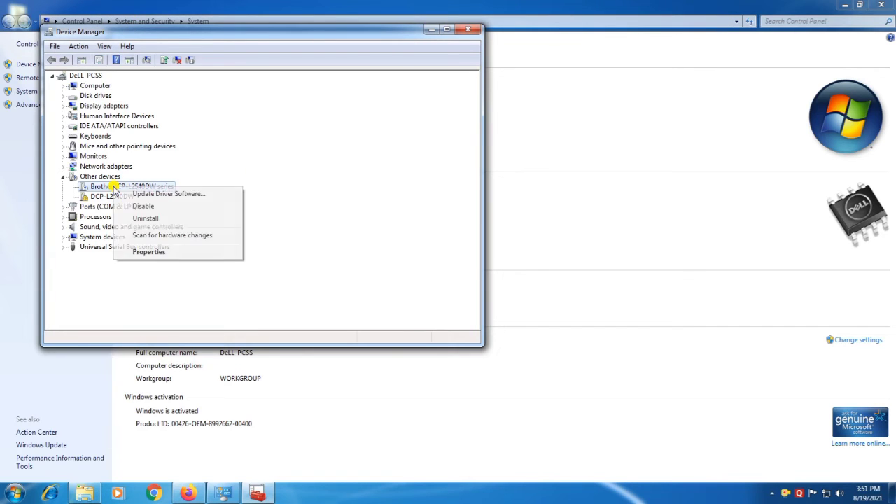
{"action": "left_click", "coordinate": [195, 201]}
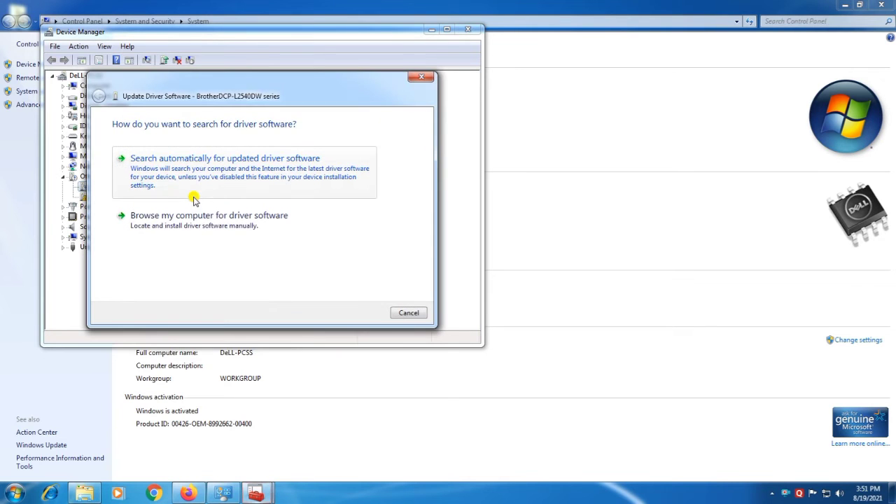
{"action": "left_click", "coordinate": [204, 223]}
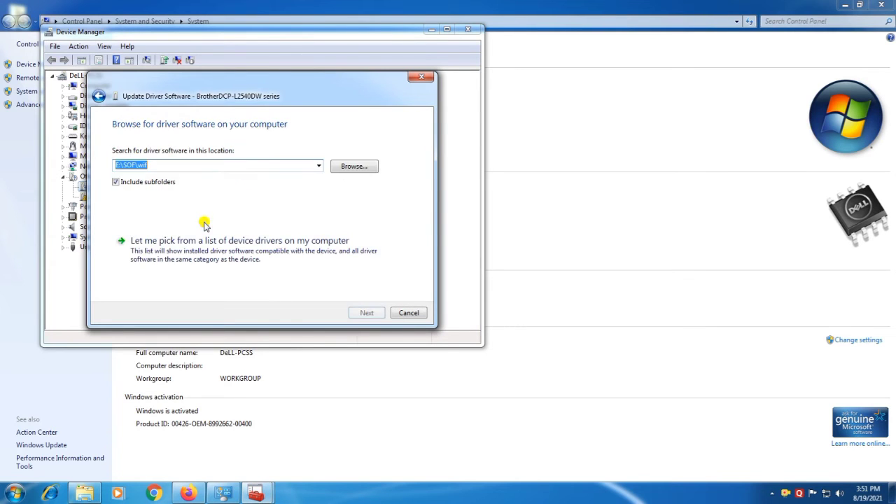
Step: Set the driver search location to the 32_64 folder in DeLL's Downloads, install the driver, and close the wizard
{"action": "left_click", "coordinate": [354, 166]}
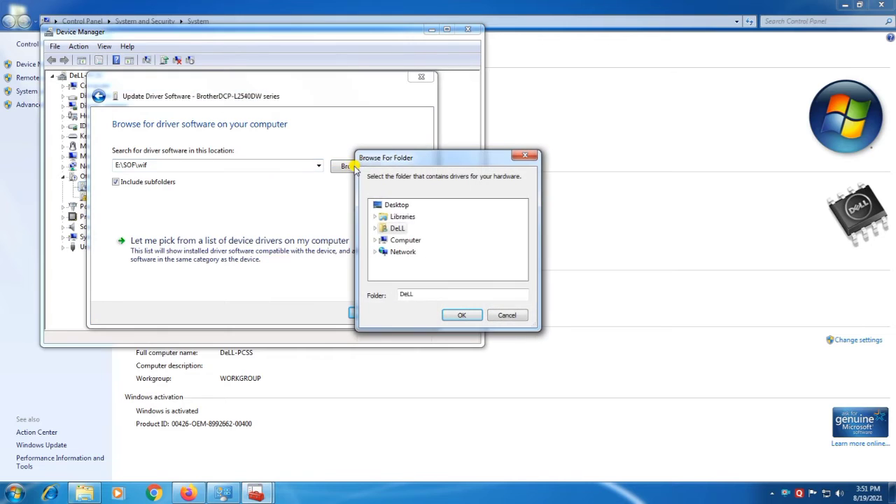
{"action": "left_click", "coordinate": [397, 241]}
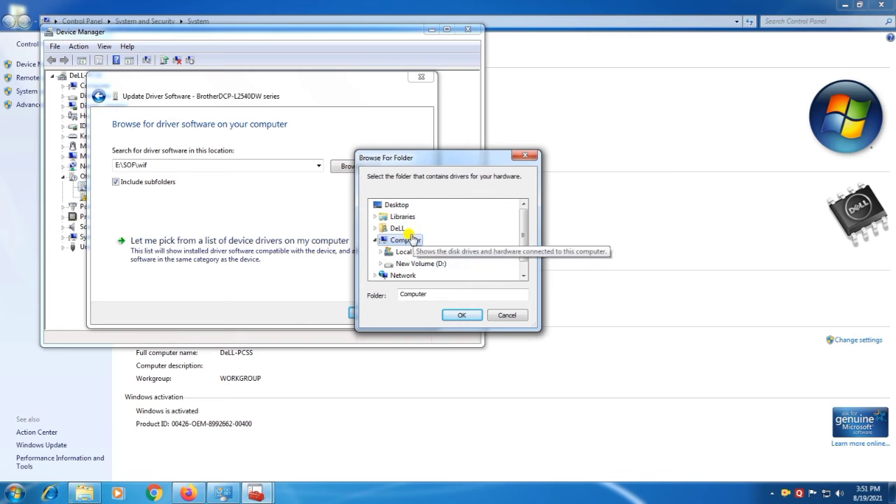
{"action": "left_click", "coordinate": [399, 230]}
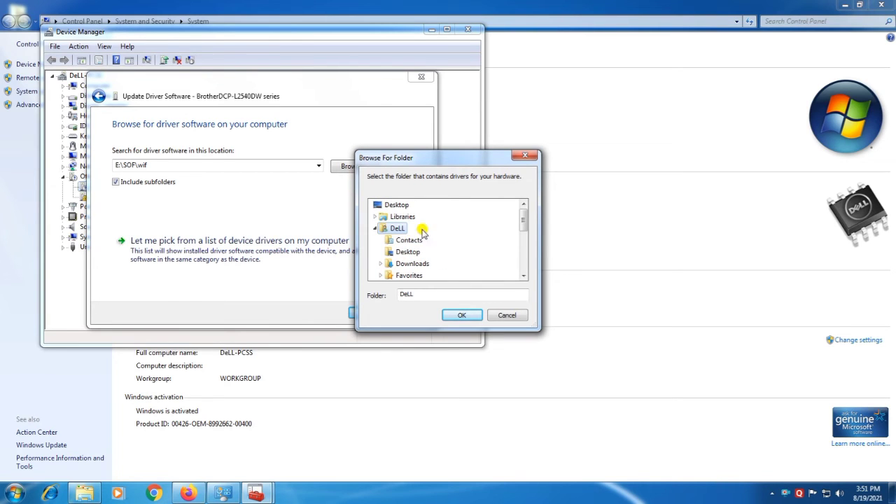
{"action": "scroll", "coordinate": [443, 259], "scroll_direction": "down", "scroll_amount": 1}
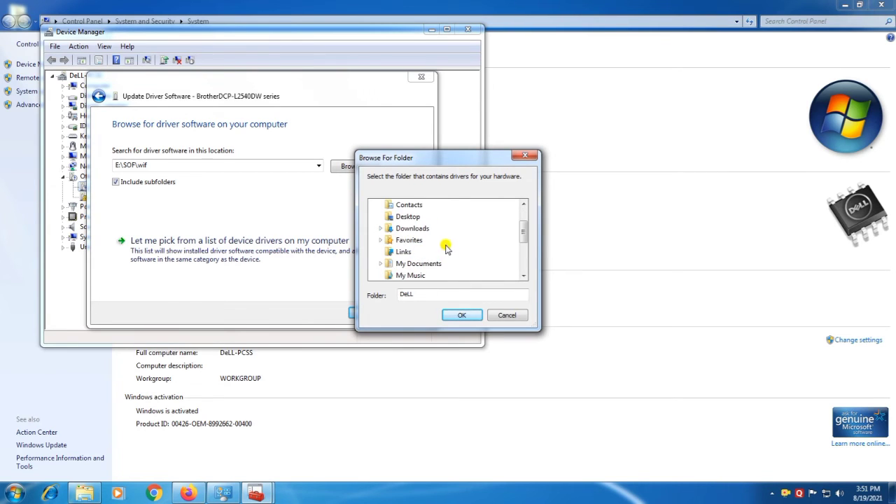
{"action": "left_click", "coordinate": [411, 230]}
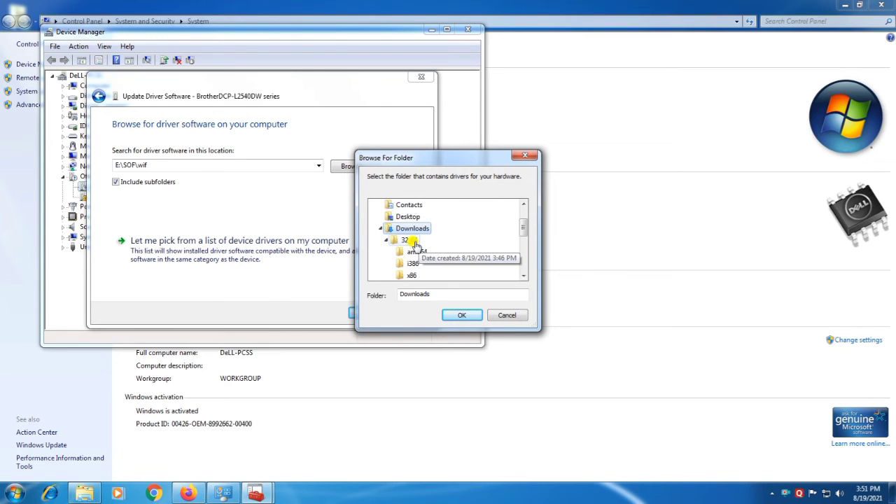
{"action": "left_click", "coordinate": [413, 241]}
{"action": "left_click", "coordinate": [463, 315]}
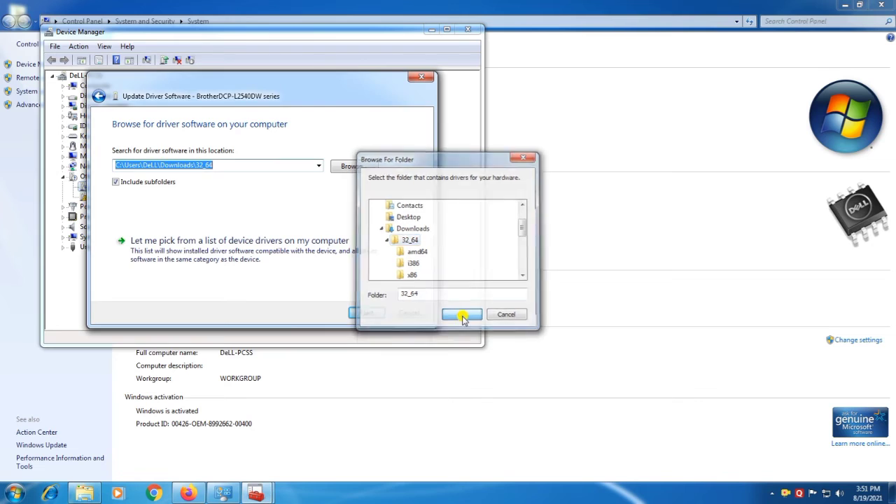
{"action": "left_click", "coordinate": [366, 312]}
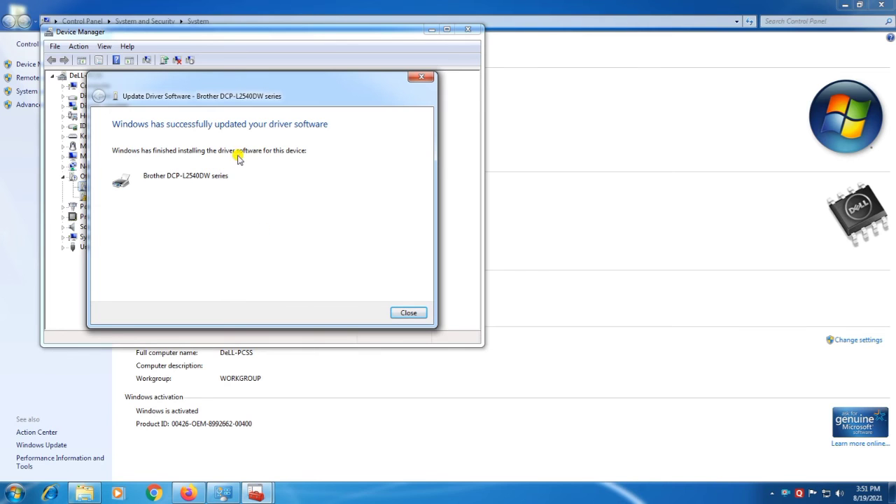
{"action": "left_click", "coordinate": [409, 313]}
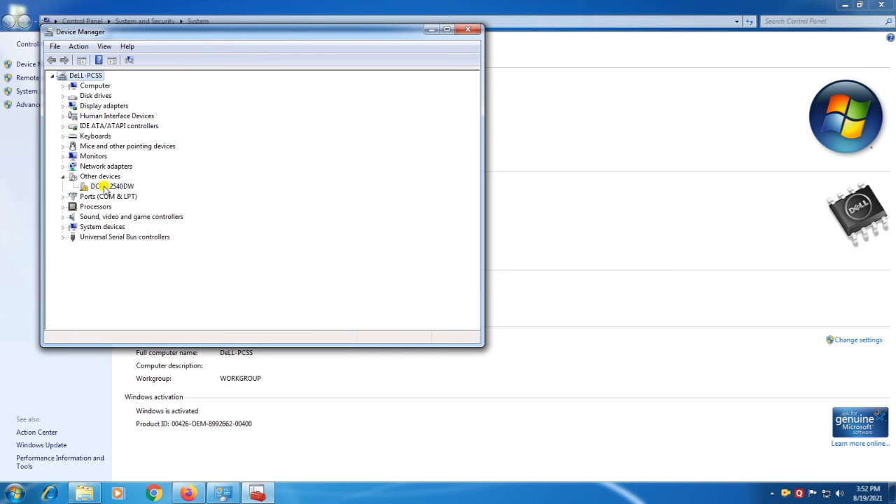
Step: Update the DCP-L2540DW entry under Other devices with driver software browsed from the computer, and close the wizard and Device Manager
{"action": "left_click", "coordinate": [133, 187]}
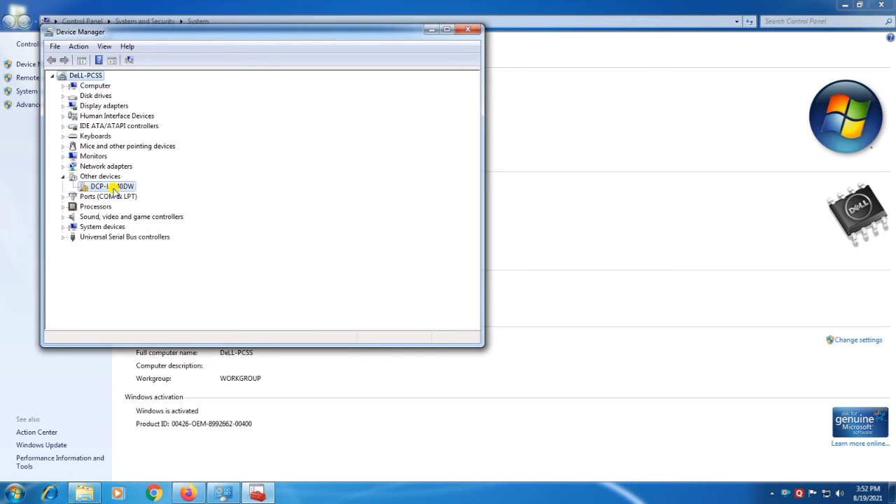
{"action": "right_click", "coordinate": [133, 186]}
{"action": "left_click", "coordinate": [144, 195]}
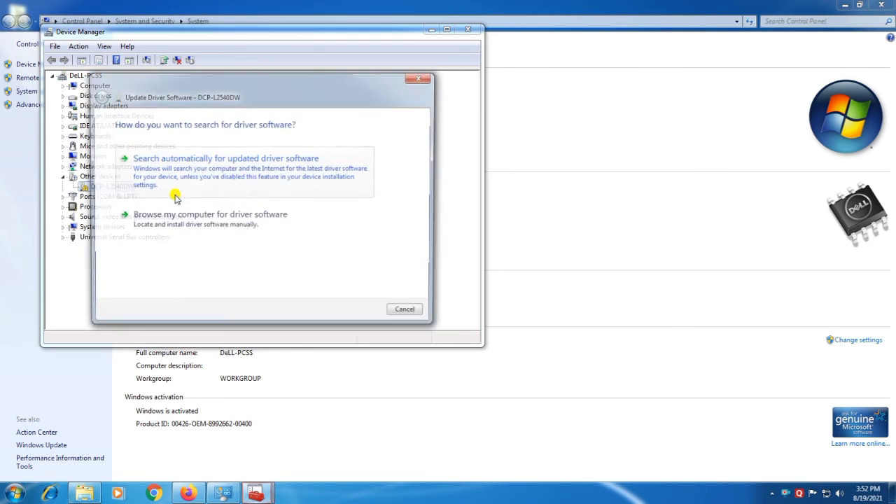
{"action": "left_click", "coordinate": [224, 219]}
{"action": "left_click", "coordinate": [367, 313]}
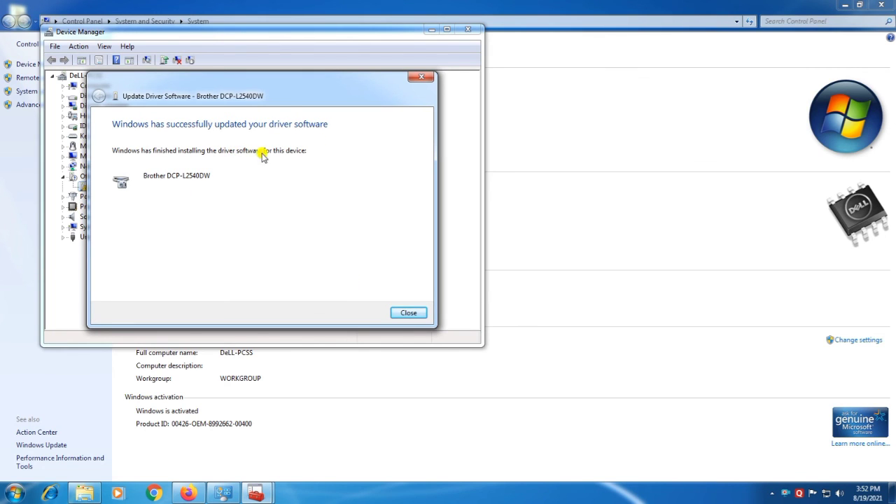
{"action": "left_click", "coordinate": [409, 313]}
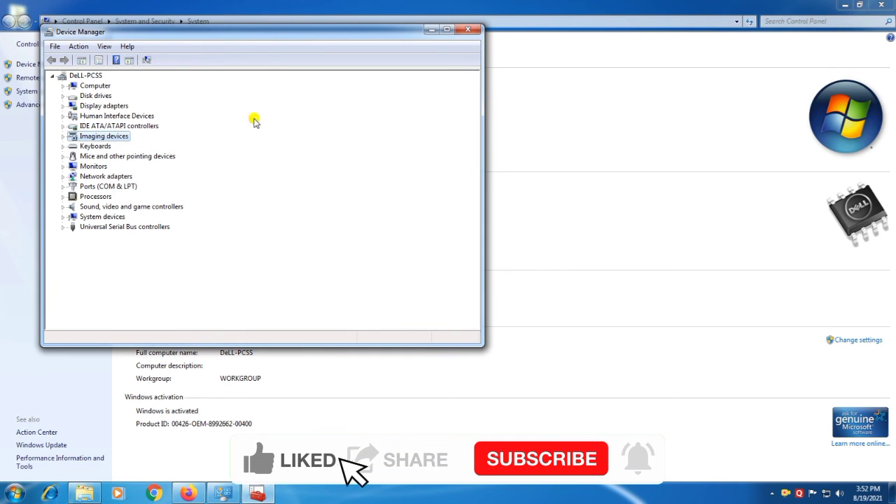
{"action": "left_click", "coordinate": [468, 28]}
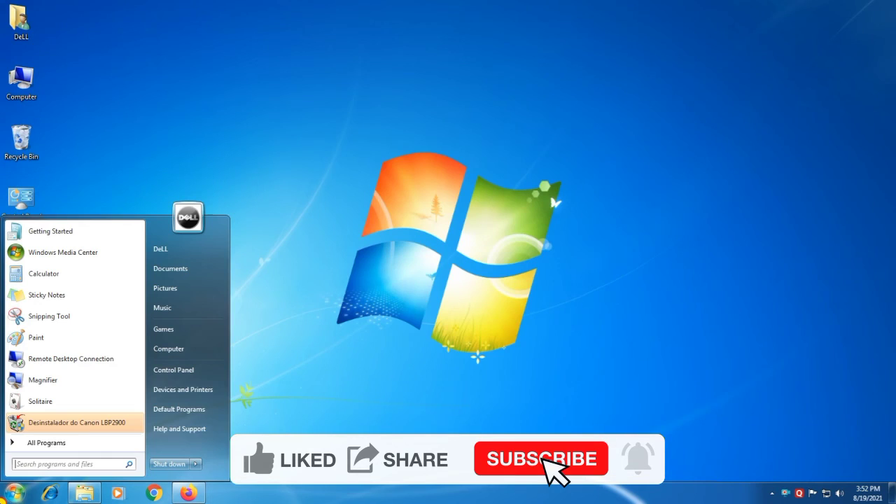
Step: Open Devices and Printers and bring up the printer properties of Canon LBP2900 on DELL-PC
{"action": "left_click", "coordinate": [216, 393]}
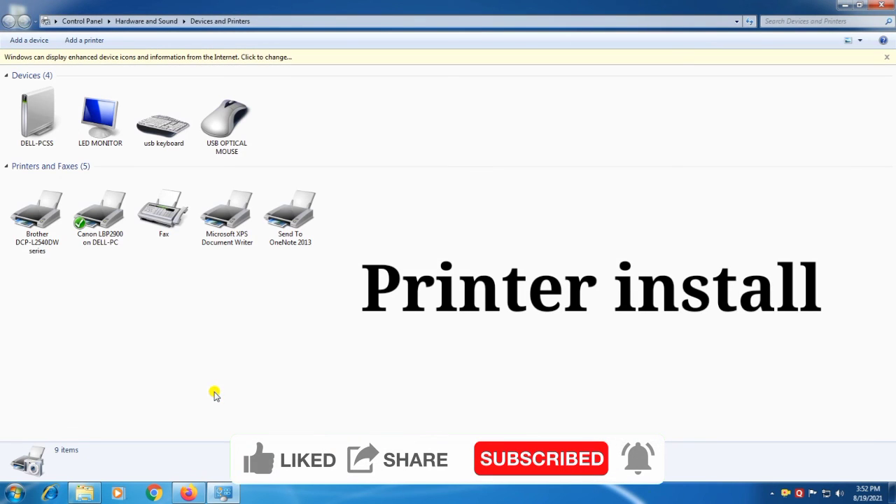
{"action": "right_click", "coordinate": [96, 240]}
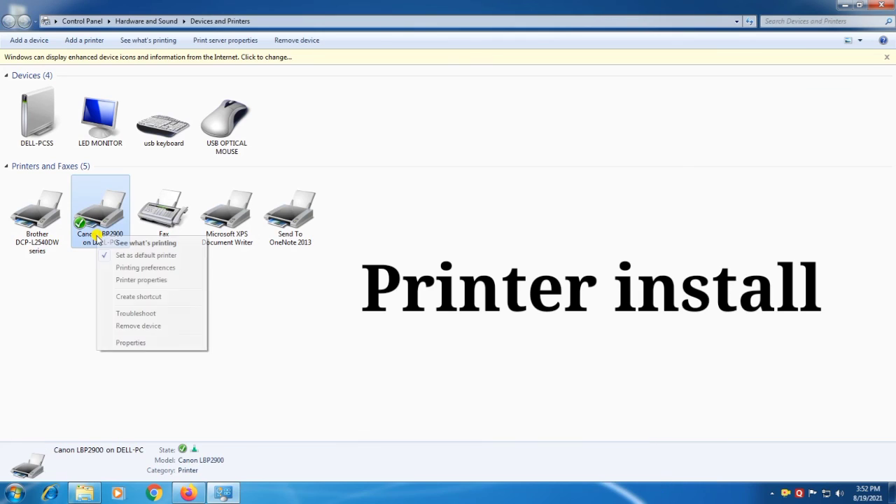
{"action": "left_click", "coordinate": [140, 285]}
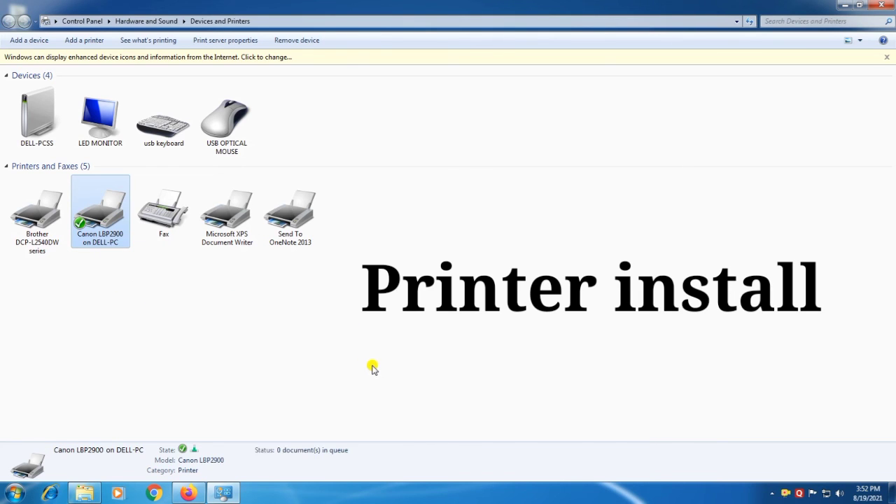